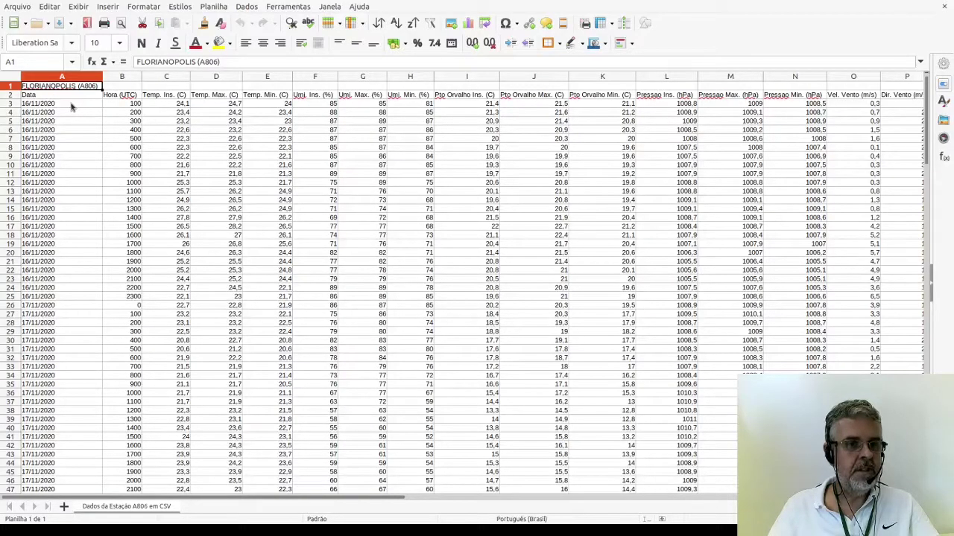
# - Look through the Florianópolis weather station data from the first to the last row and across all measurement columns
pyautogui.scroll(-20, 72, 107)
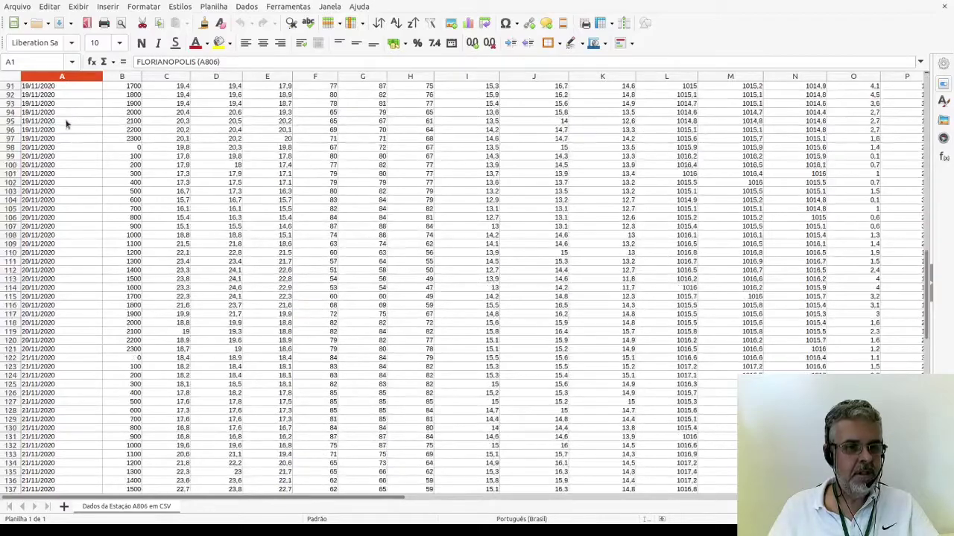
pyautogui.scroll(-16, 65, 130)
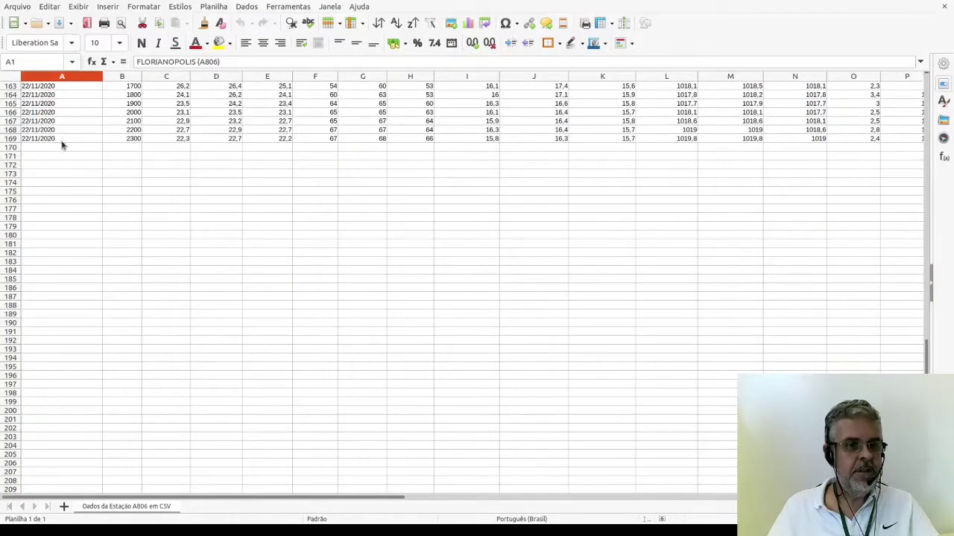
pyautogui.scroll(20, 293, 237)
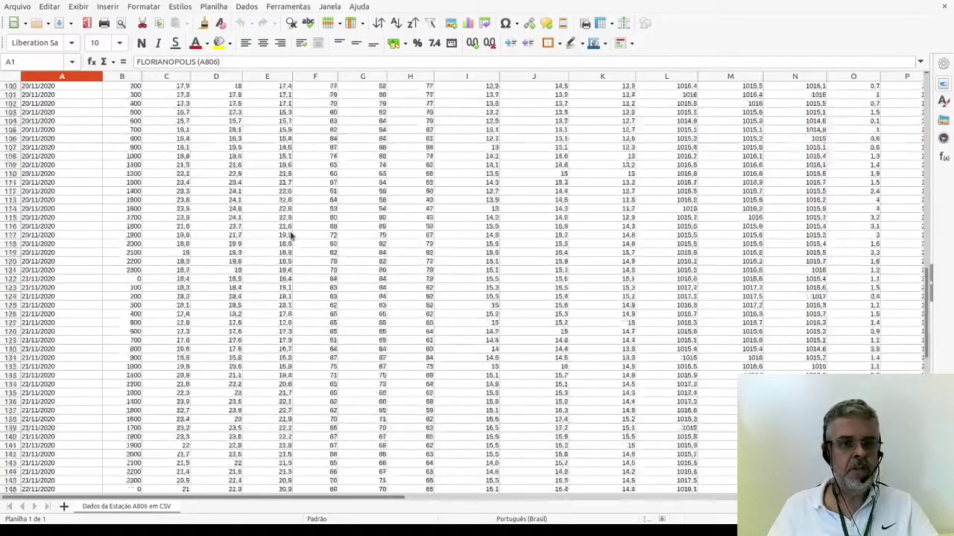
pyautogui.scroll(18, 291, 237)
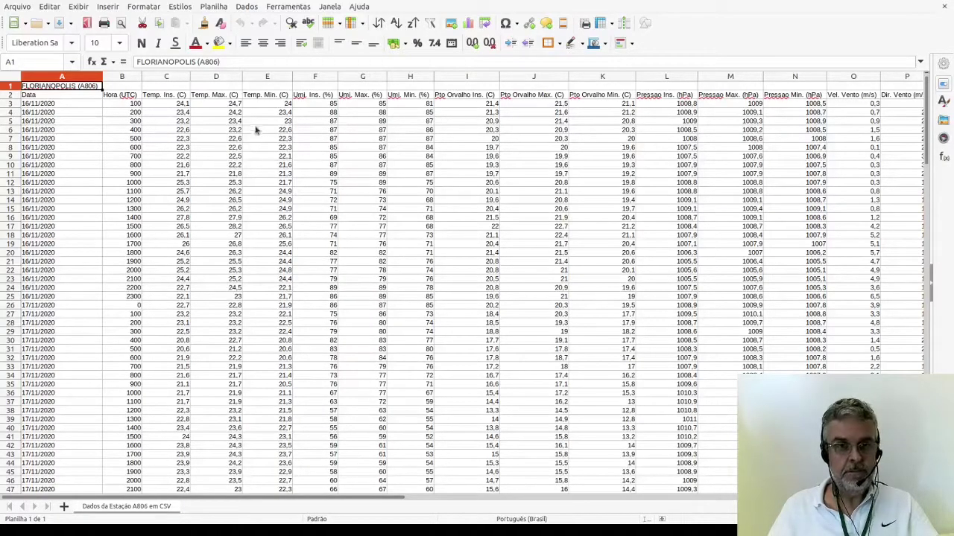
pyautogui.scroll(-2, 511, 315)
pyautogui.scroll(-20, 511, 315)
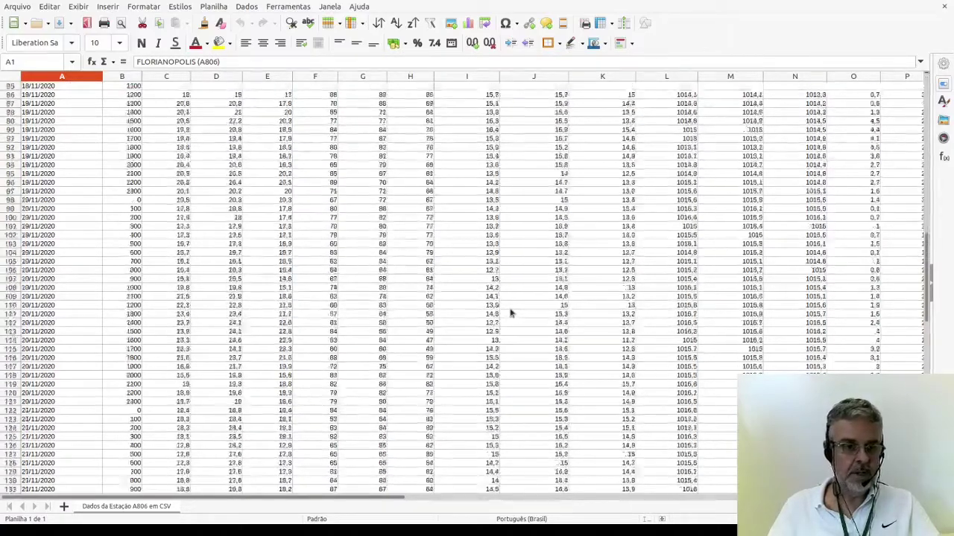
pyautogui.scroll(-1, 507, 310)
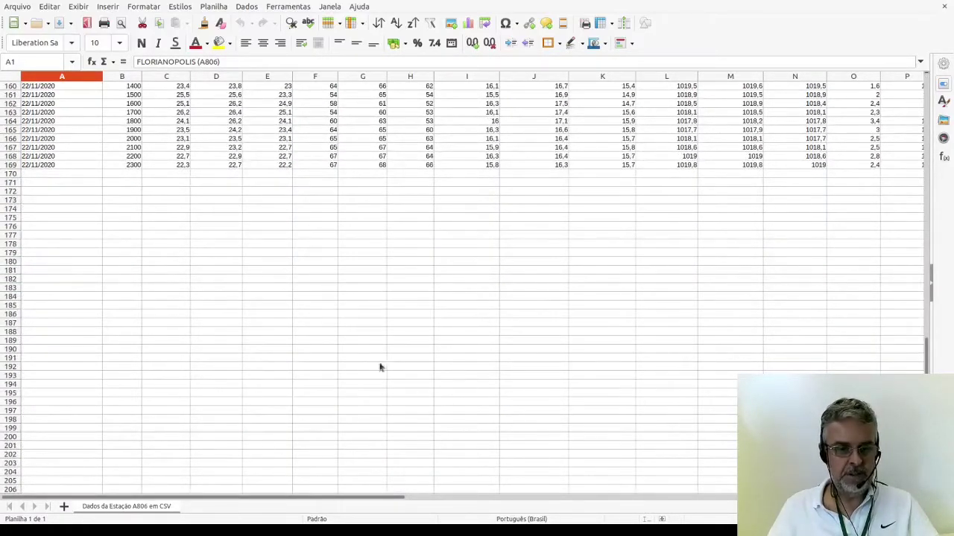
pyautogui.scroll(20, 380, 343)
pyautogui.scroll(18, 383, 340)
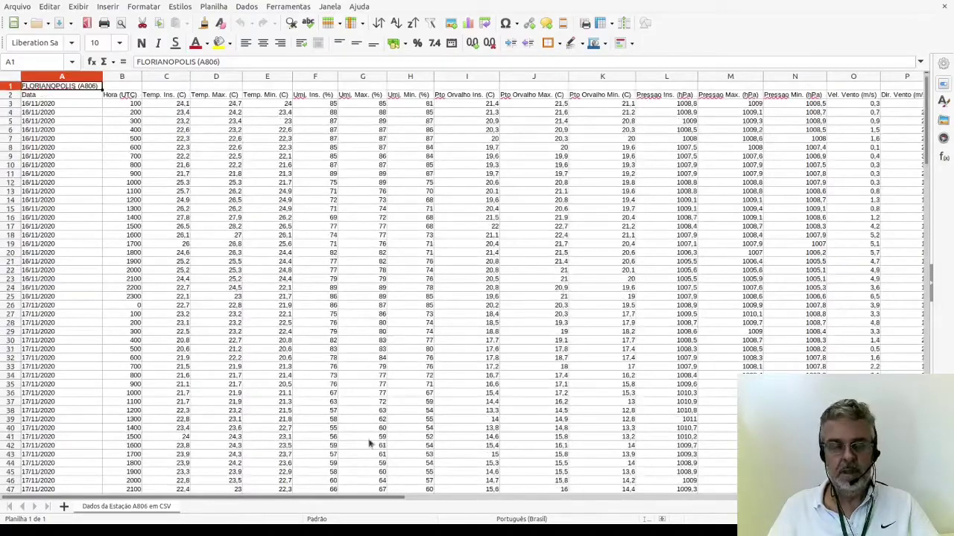
pyautogui.hscroll(10, 344, 500)
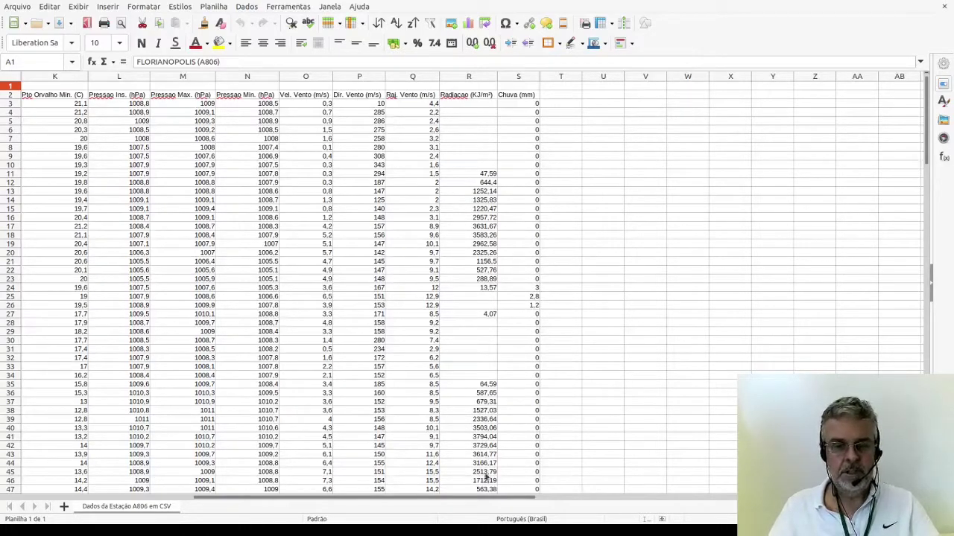
pyautogui.moveTo(465, 497); pyautogui.dragTo(216, 497)
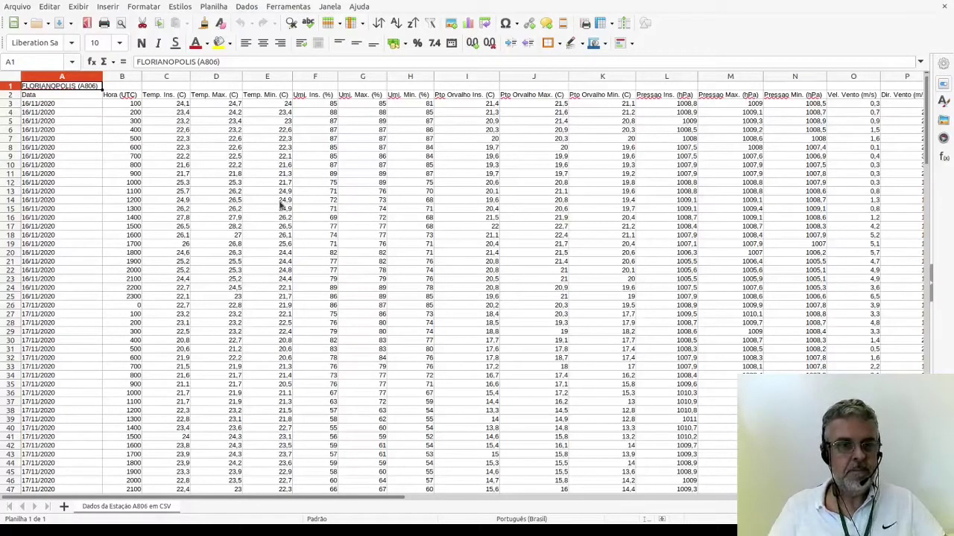
# - Examine the hourly values in the Temp. Max. (C) column down through the last dates
pyautogui.keyDown('ctrl'); pyautogui.scroll(3, 281, 205); pyautogui.keyUp('ctrl')
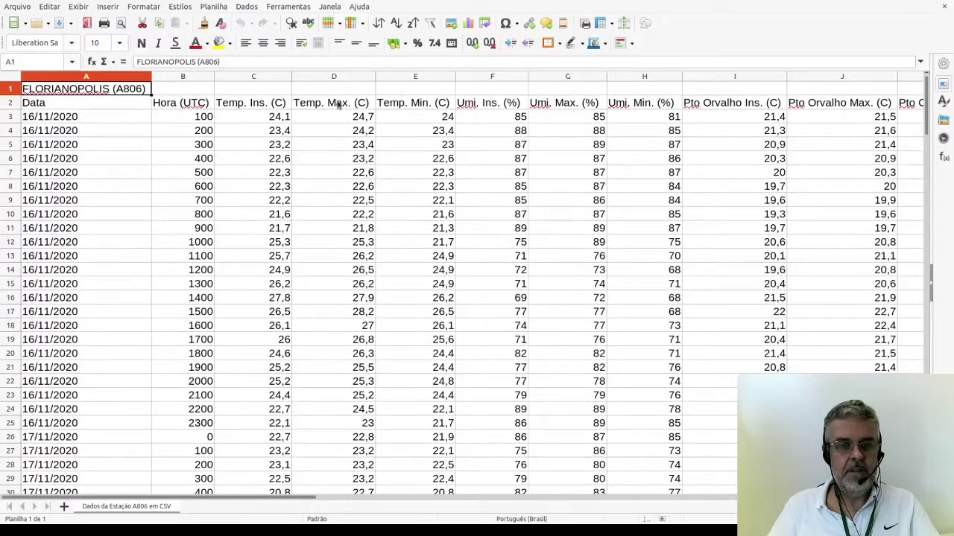
pyautogui.click(338, 105)
pyautogui.scroll(-18, 348, 187)
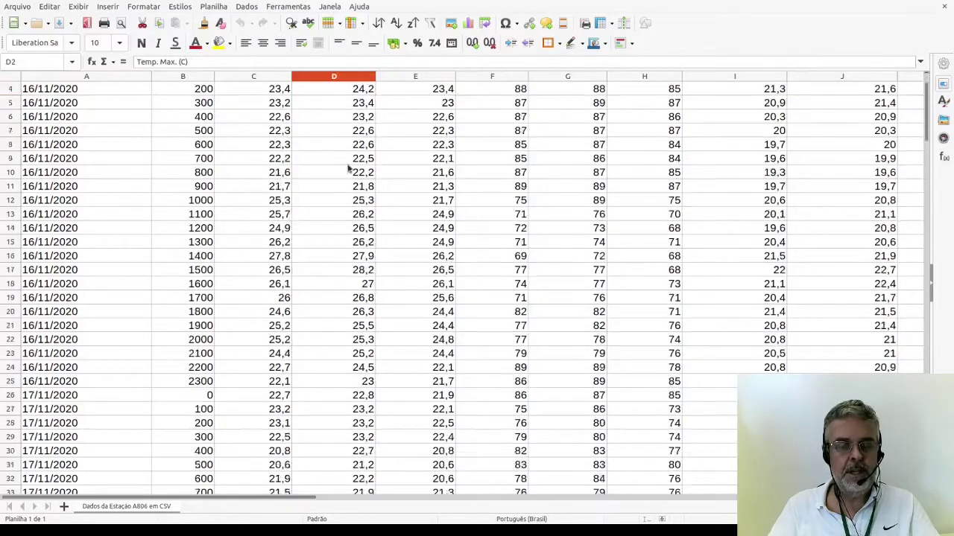
pyautogui.scroll(-20, 347, 171)
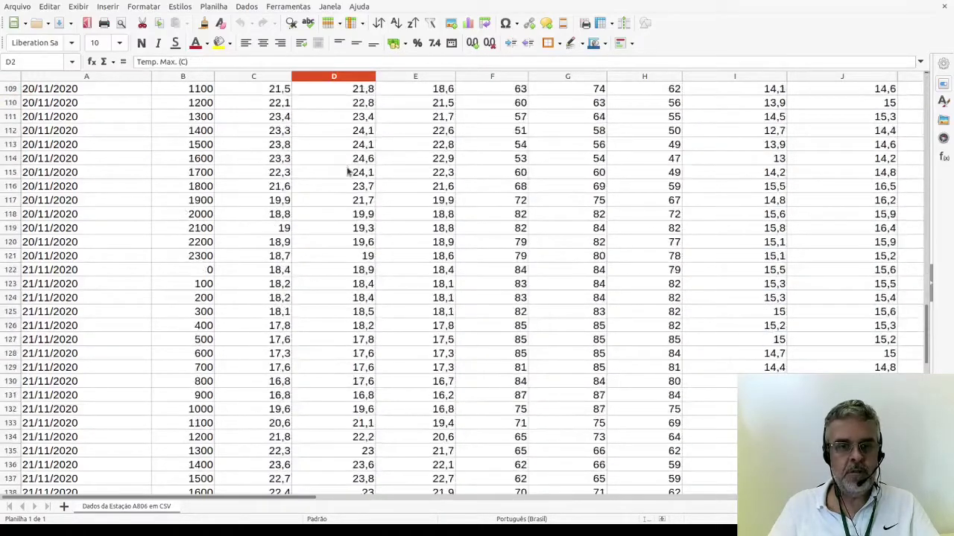
pyautogui.scroll(20, 347, 168)
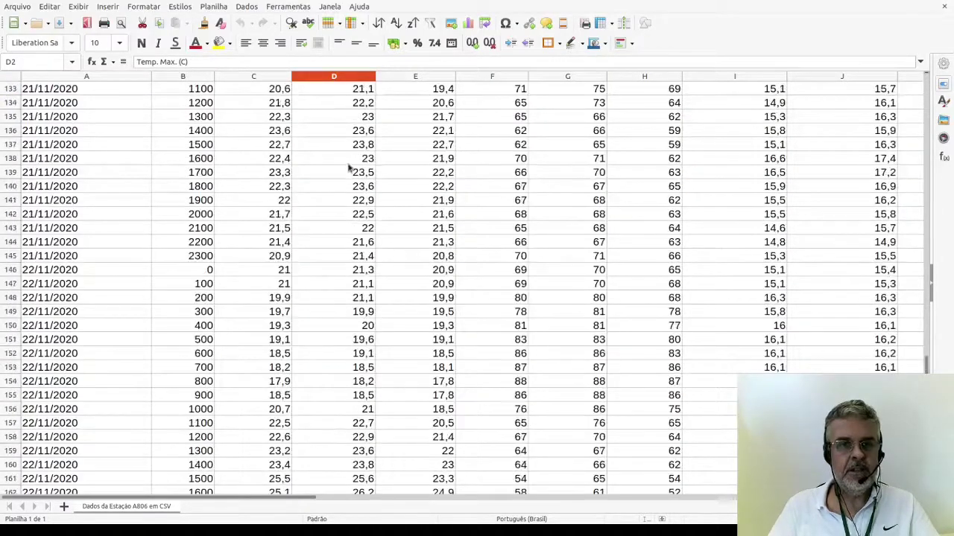
pyautogui.scroll(10, 347, 164)
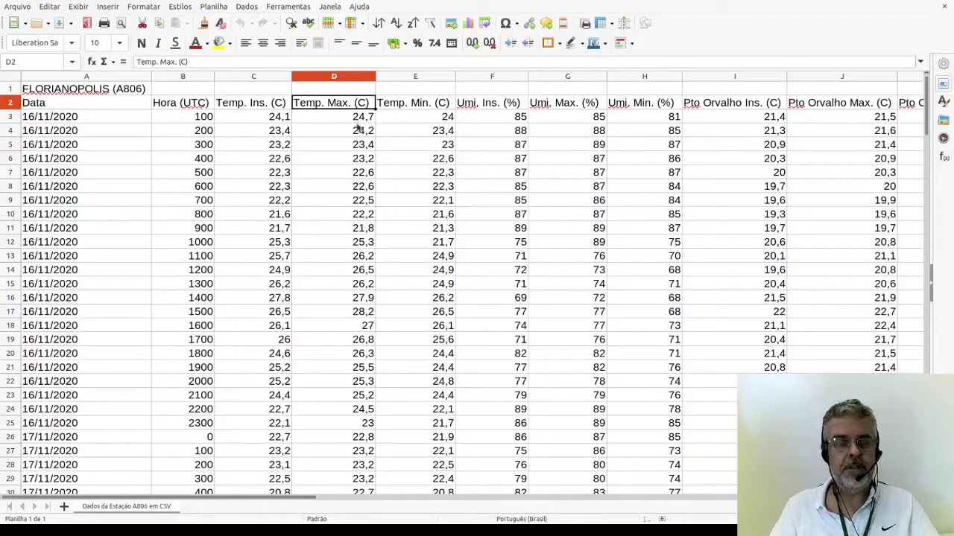
# - Enter the heading "Temp. Máx." in cell U2, beyond the last data column
pyautogui.moveTo(304, 498); pyautogui.dragTo(591, 499)
pyautogui.click(639, 104)
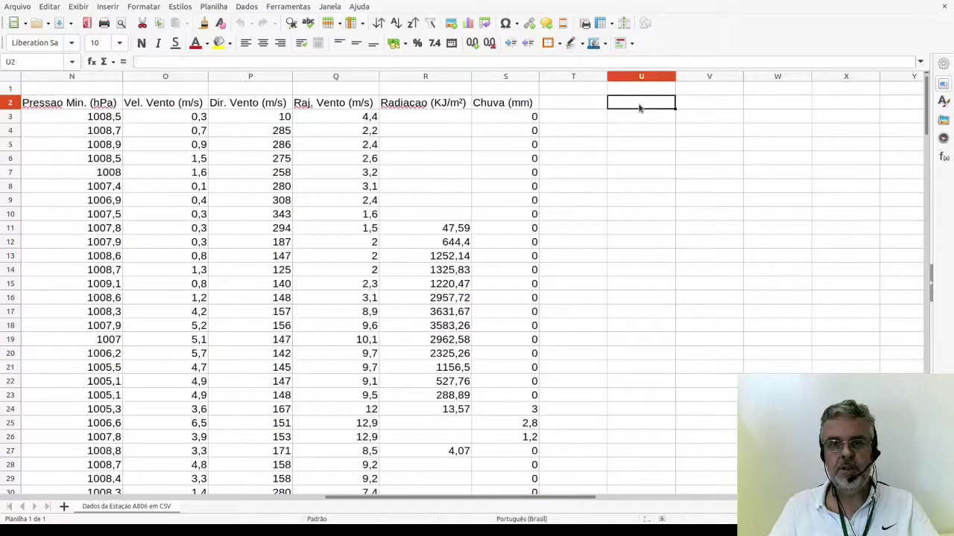
pyautogui.write('Tem')
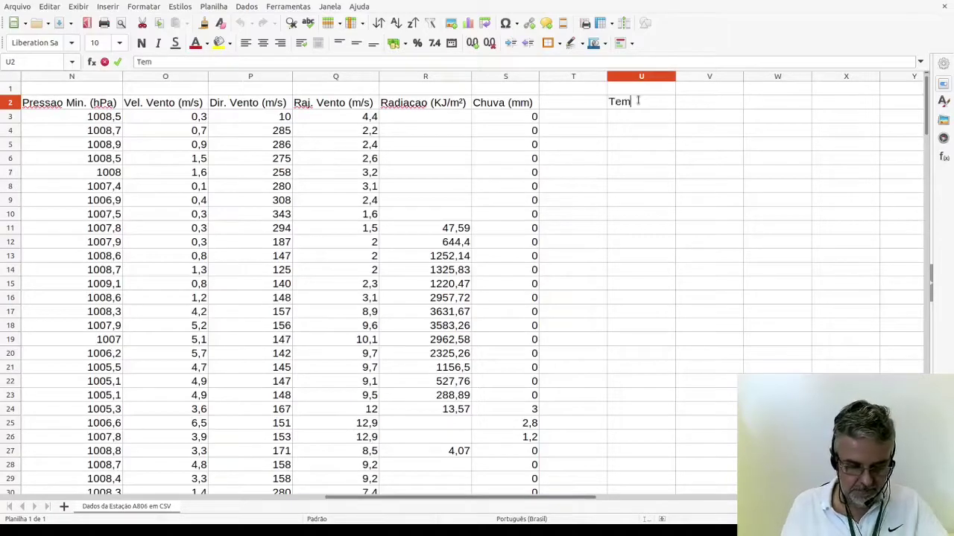
pyautogui.write('p. Máx.')
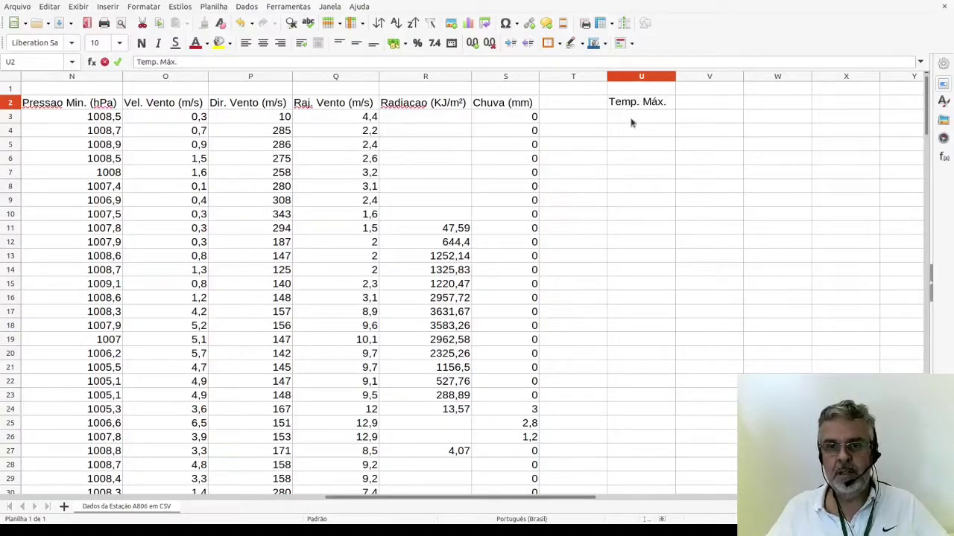
pyautogui.press('Return')
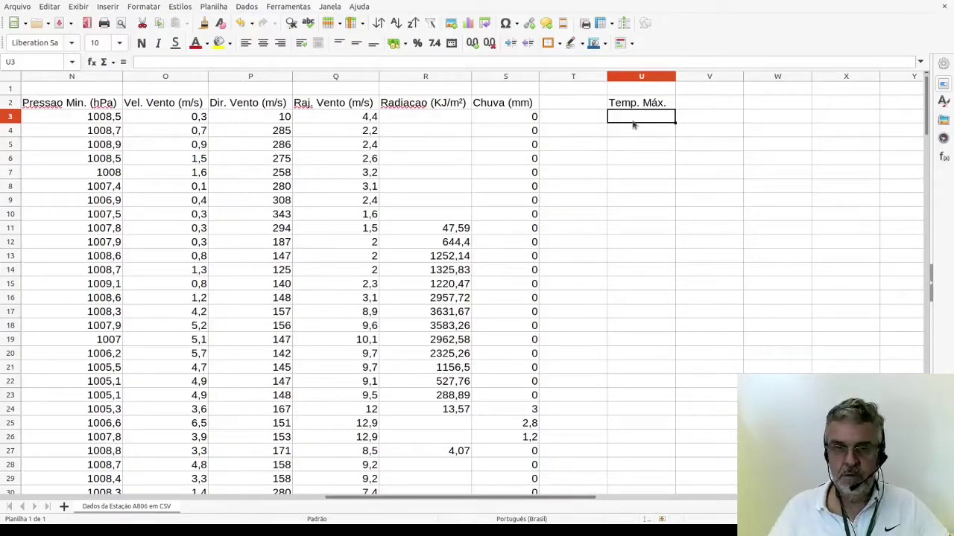
# - Calculate the highest value of the Temp. Max. column in cell U3 with the formula =MÁXIMO(D3:D169)
pyautogui.keyDown('ctrl'); pyautogui.scroll(2, 634, 186); pyautogui.keyUp('ctrl')
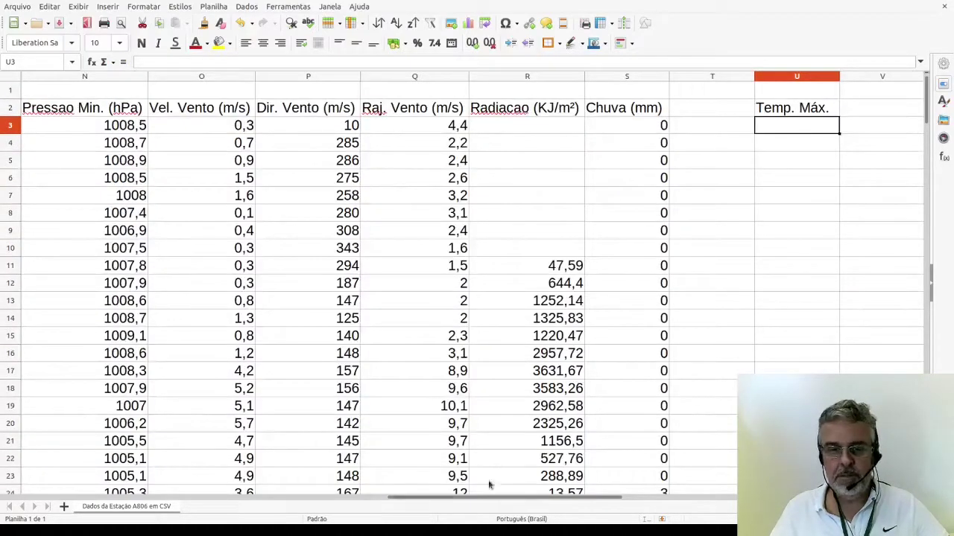
pyautogui.moveTo(484, 501); pyautogui.dragTo(493, 501)
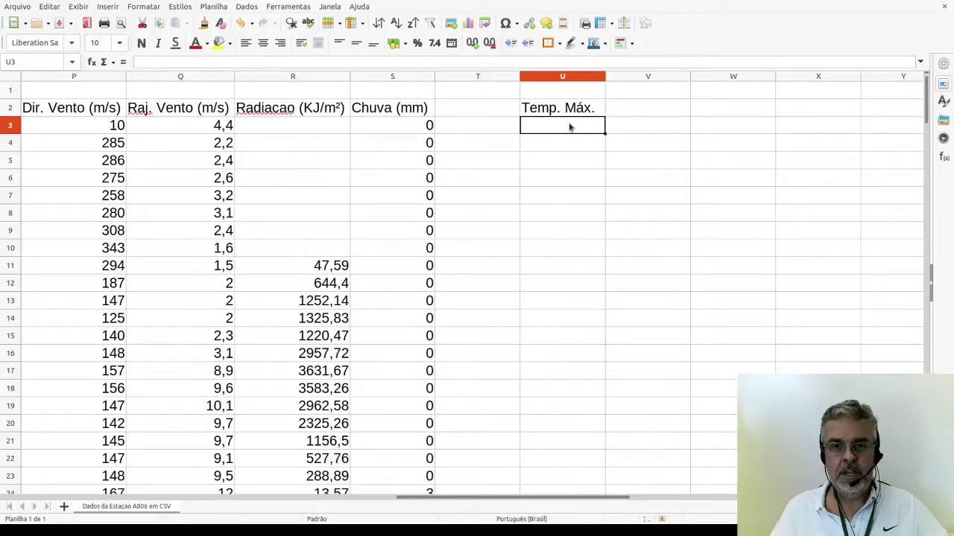
pyautogui.write('=')
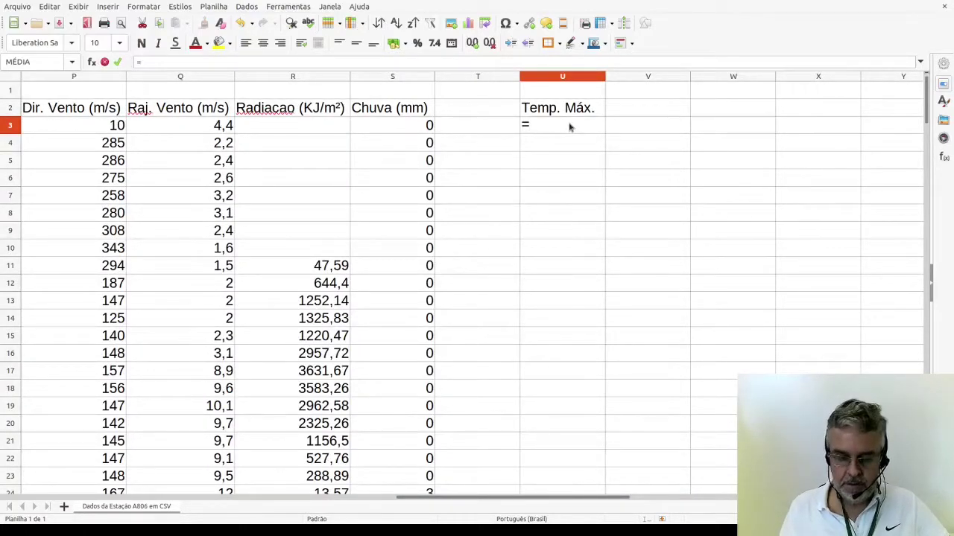
pyautogui.write('máximo')
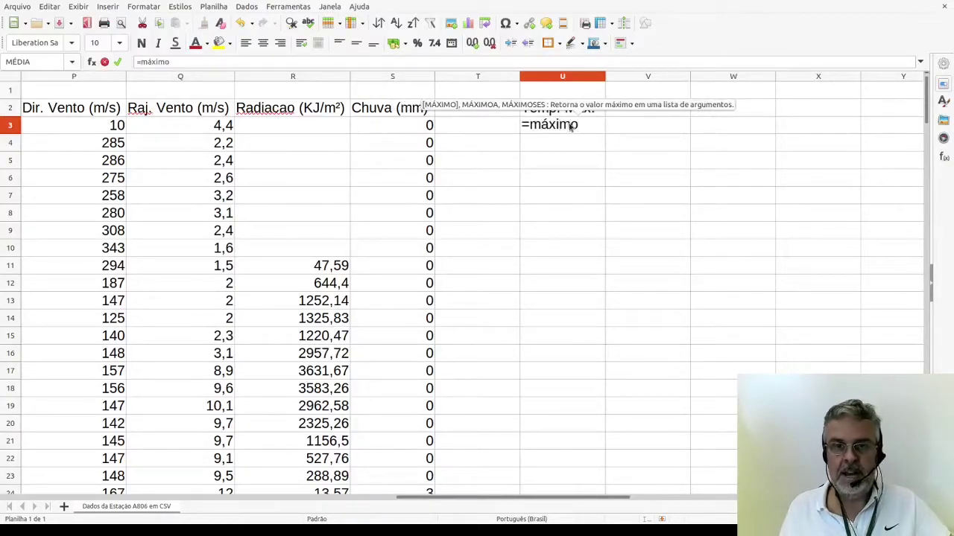
pyautogui.write('(')
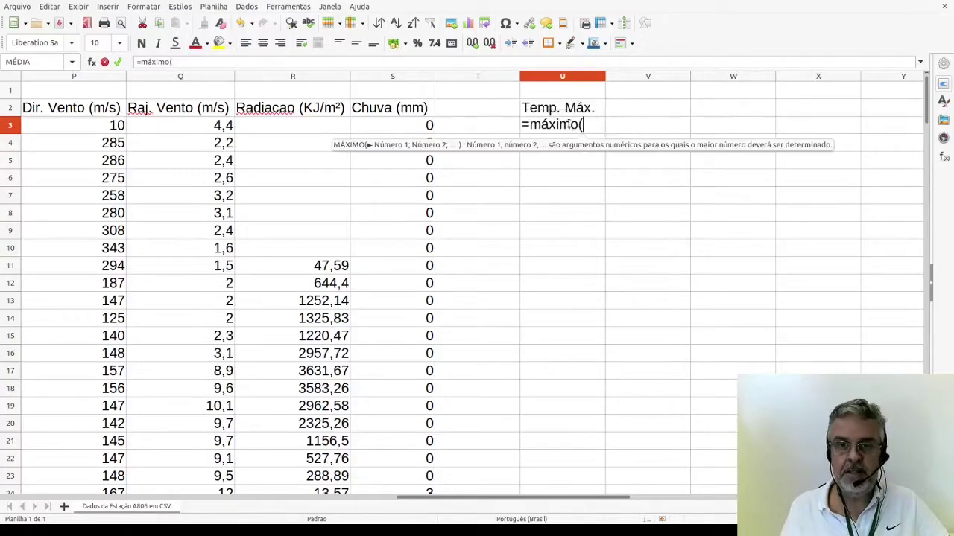
pyautogui.moveTo(499, 501); pyautogui.dragTo(103, 485)
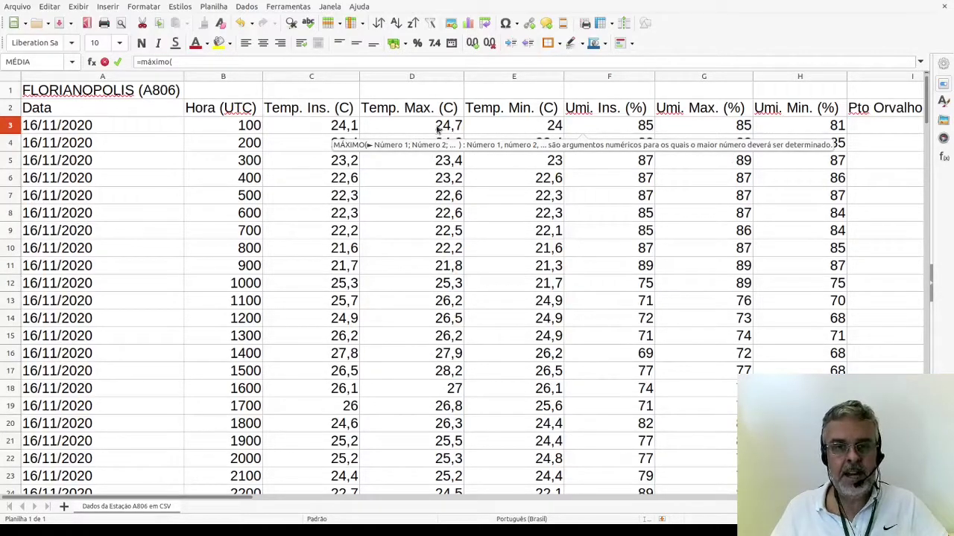
pyautogui.moveTo(438, 130); pyautogui.dragTo(412, 222)
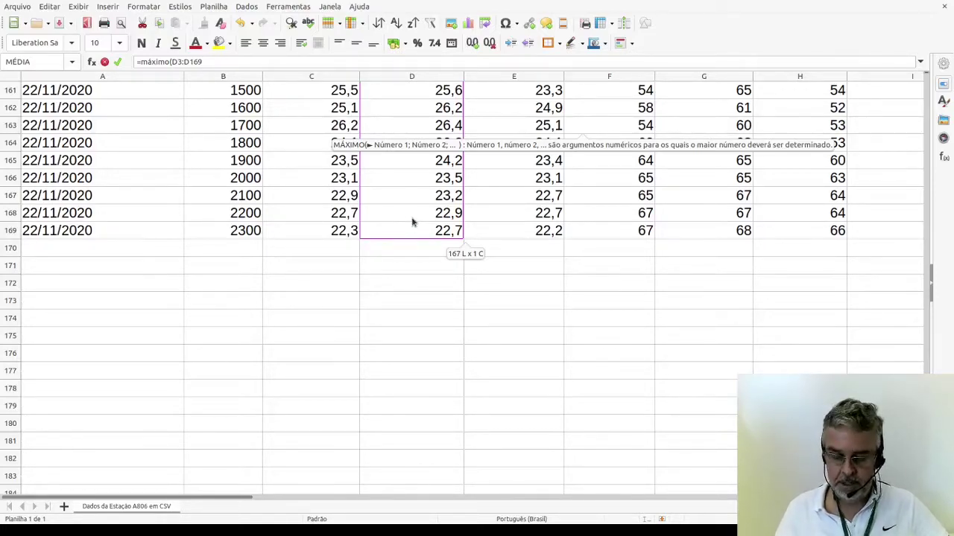
pyautogui.press('Return')
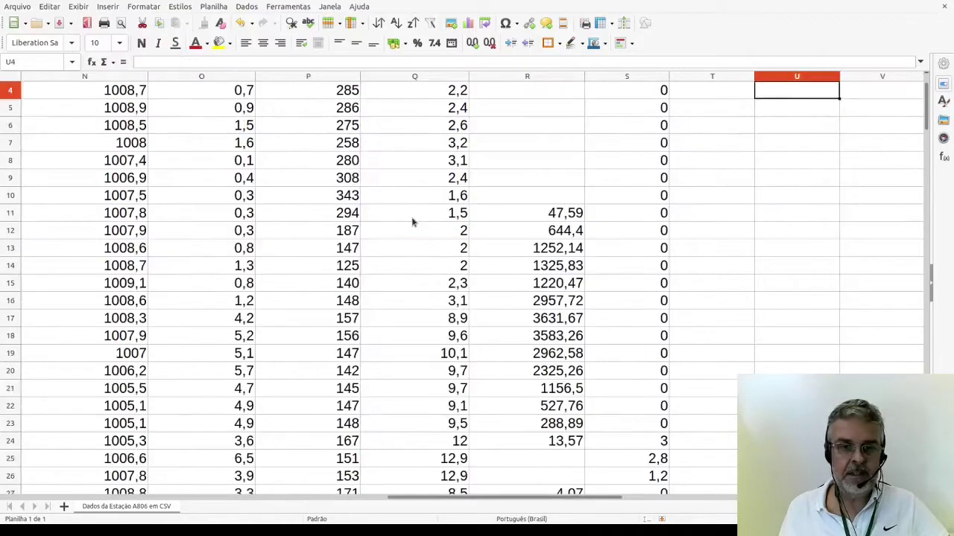
pyautogui.scroll(1, 688, 235)
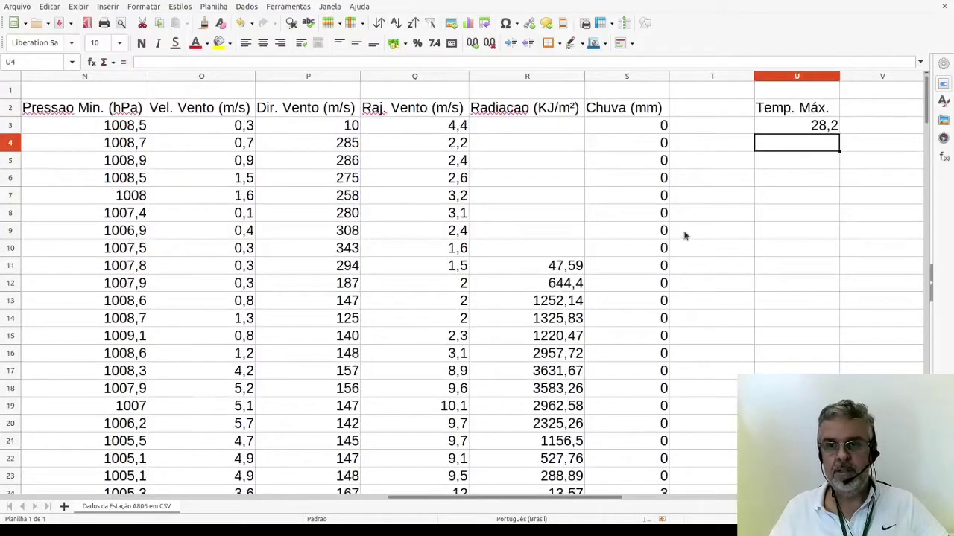
# - Inspect the MÁXIMO formula under the Temp. Máx. heading in cell U3 without altering it
pyautogui.click(818, 128)
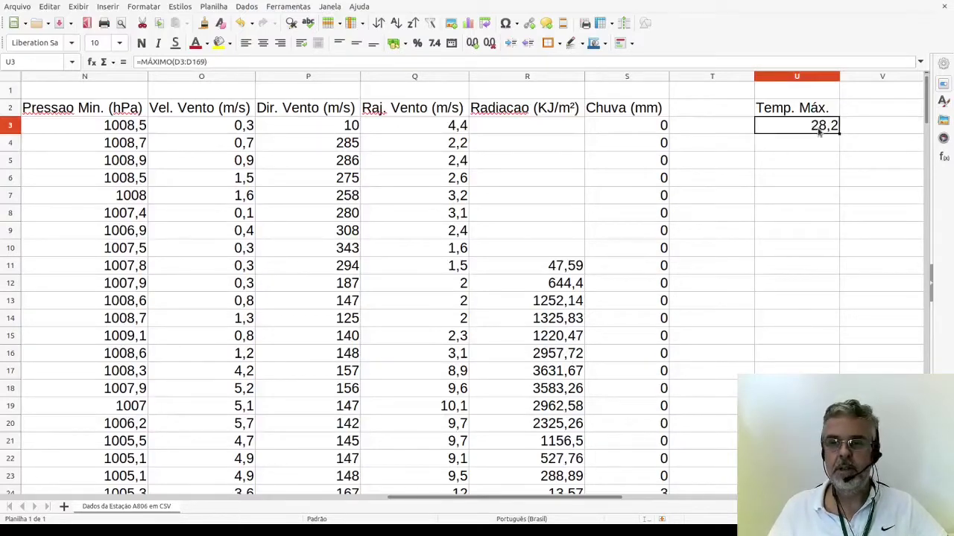
pyautogui.doubleClick(812, 129)
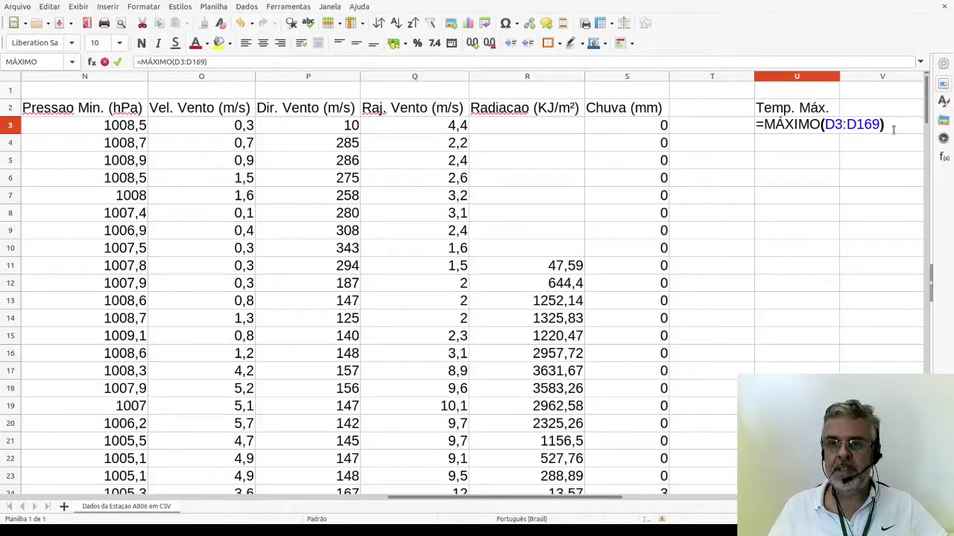
pyautogui.press('Return')
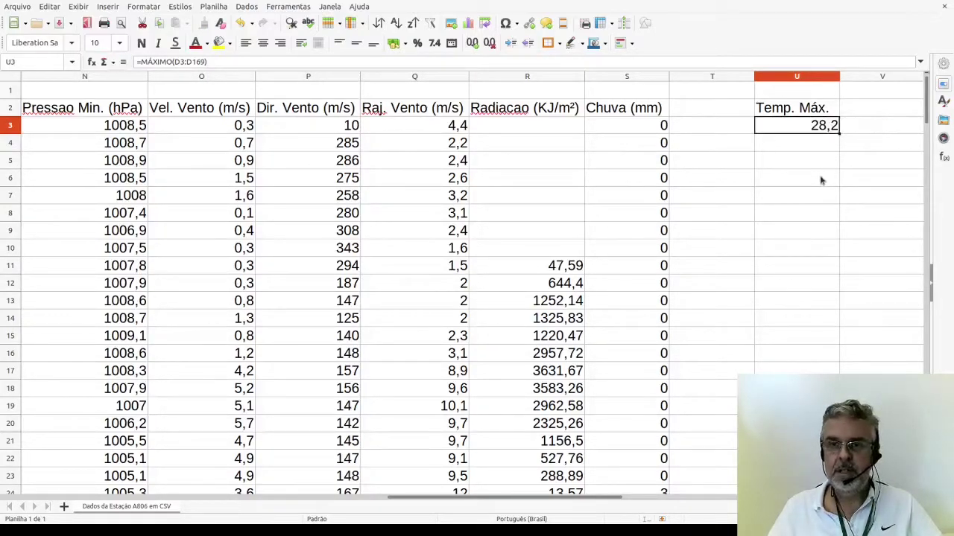
# - Check the formula's range D3:D169 against the Temp. Max. (C) column, from its first to its last data row, and return to cell U3
pyautogui.moveTo(520, 501); pyautogui.dragTo(67, 504)
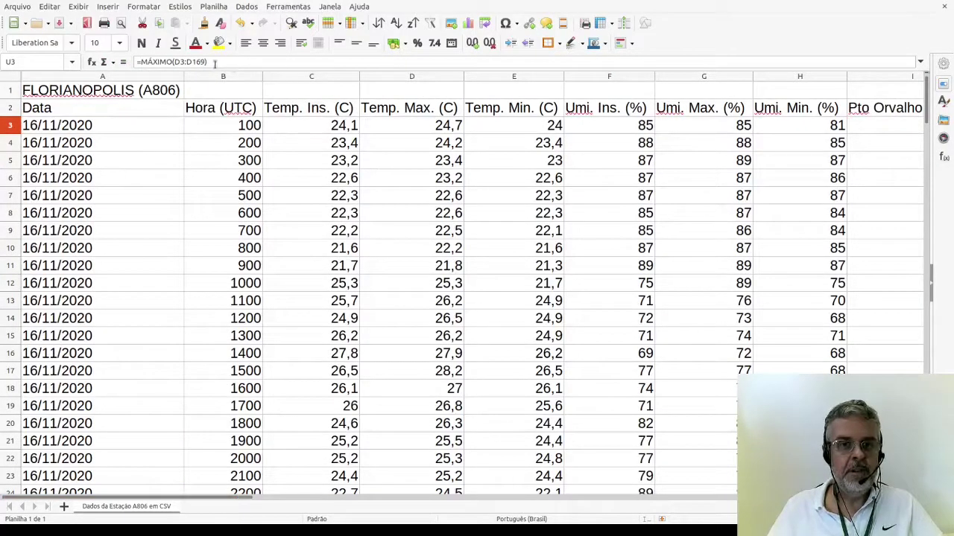
pyautogui.click(389, 77)
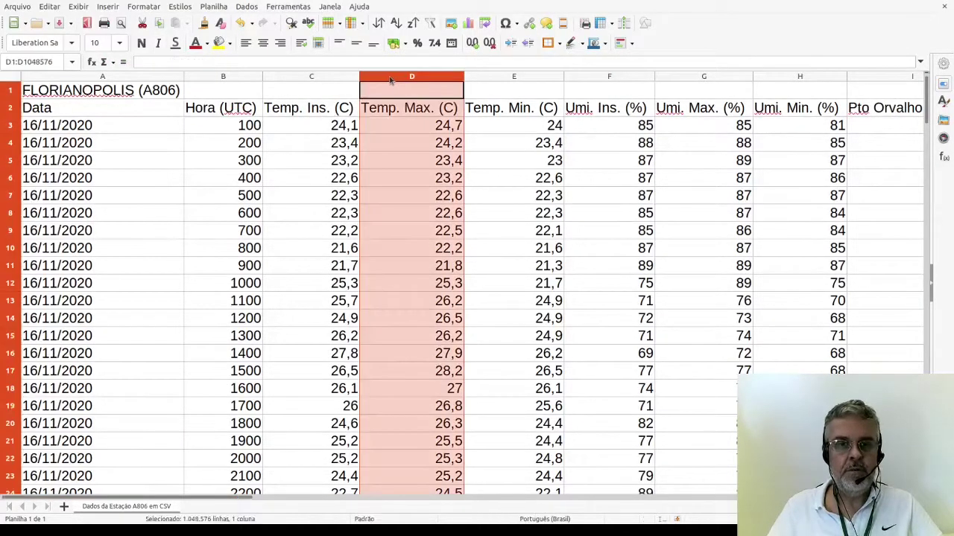
pyautogui.click(10, 125)
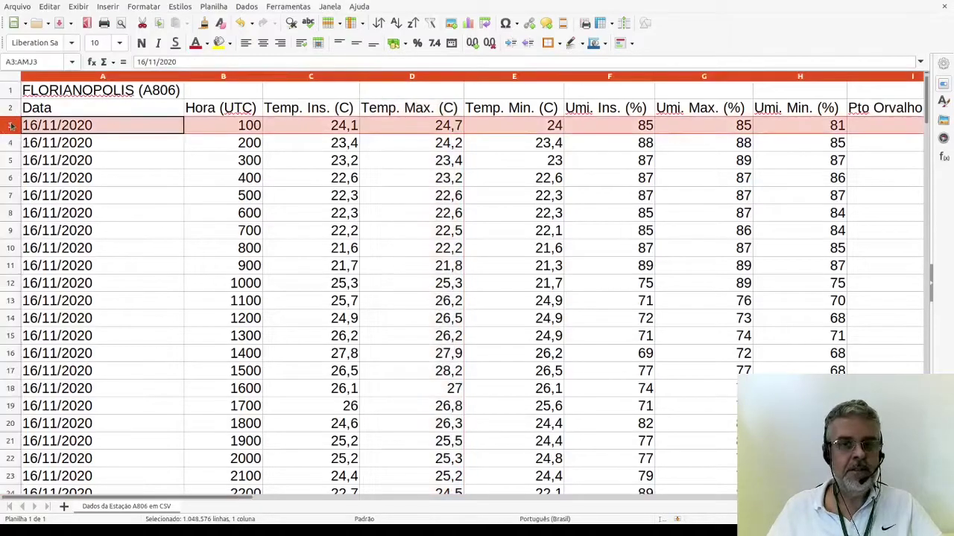
pyautogui.click(423, 126)
pyautogui.scroll(-20, 417, 220)
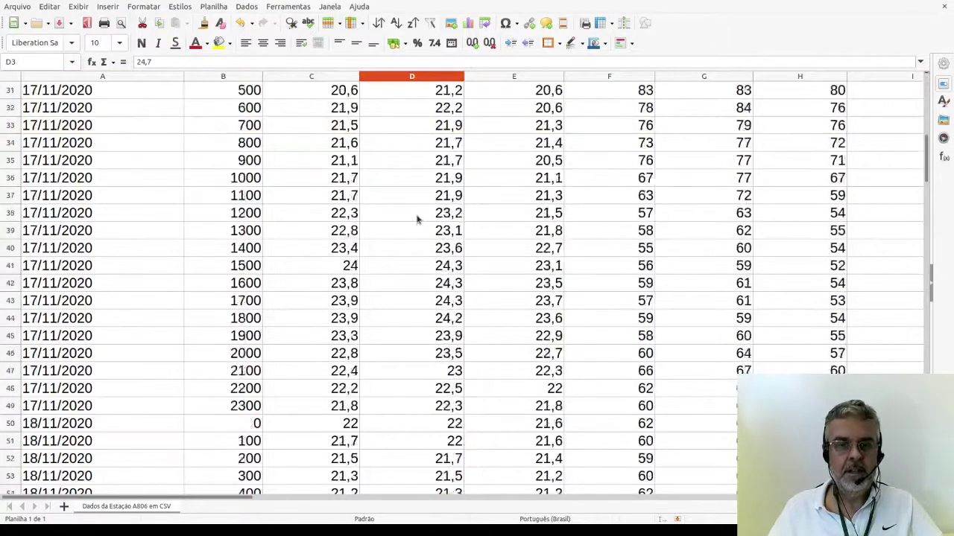
pyautogui.scroll(-5, 420, 217)
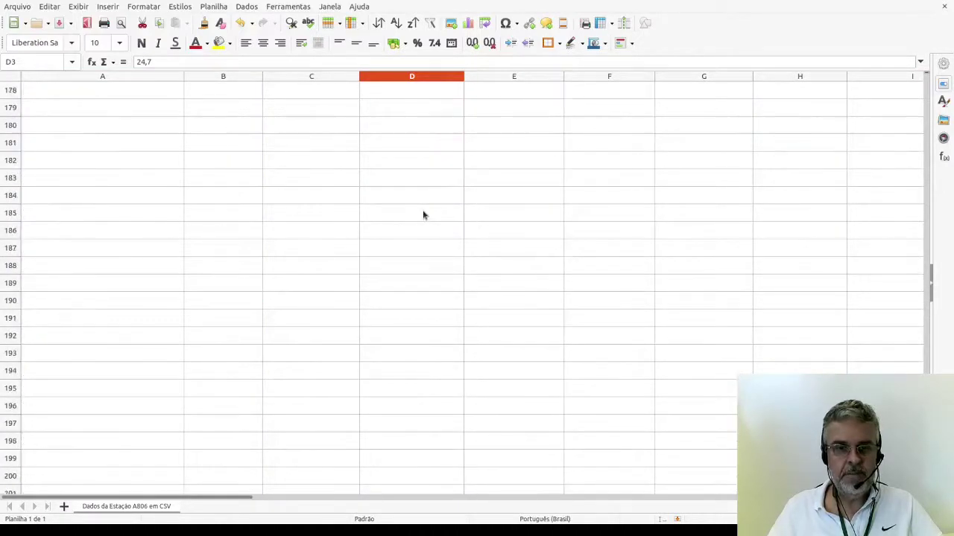
pyautogui.scroll(8, 422, 216)
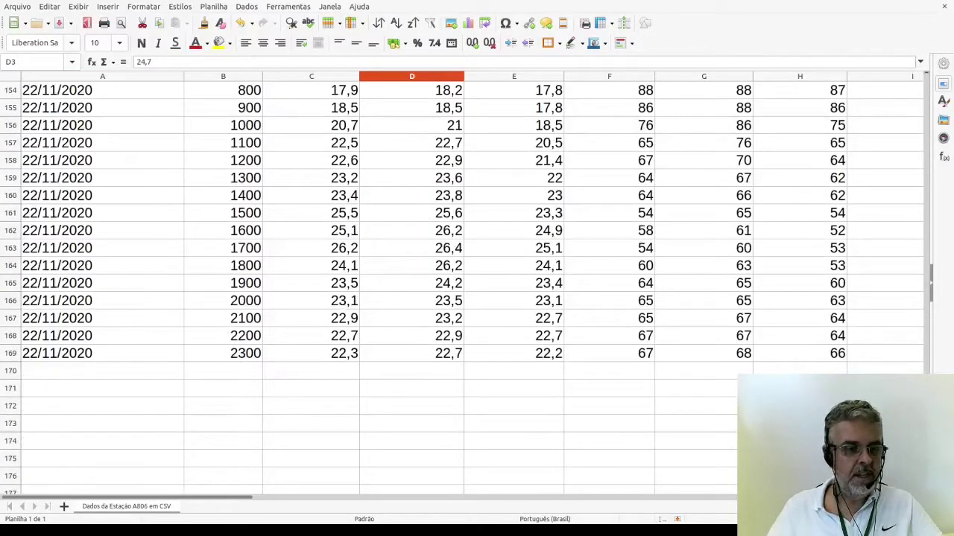
pyautogui.click(10, 357)
pyautogui.click(403, 356)
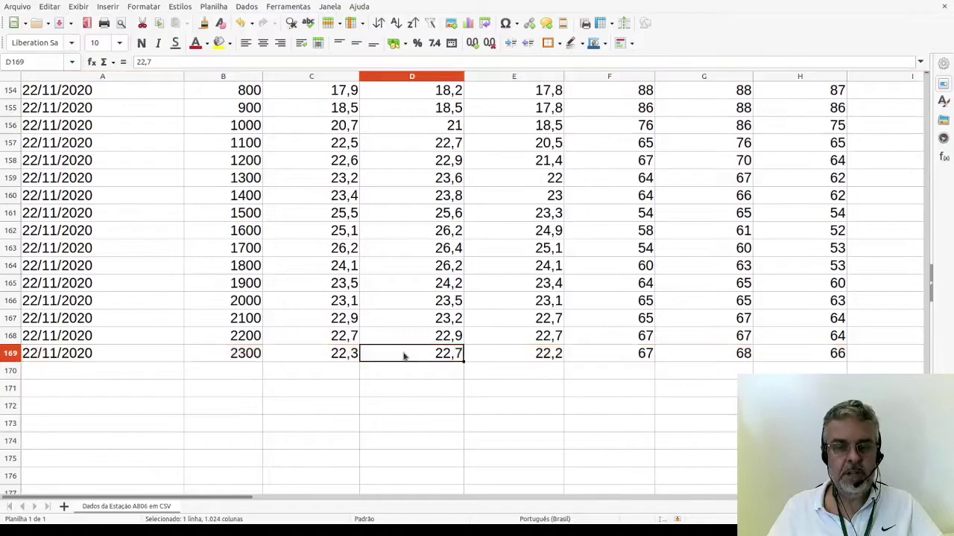
pyautogui.moveTo(403, 356); pyautogui.dragTo(402, 123)
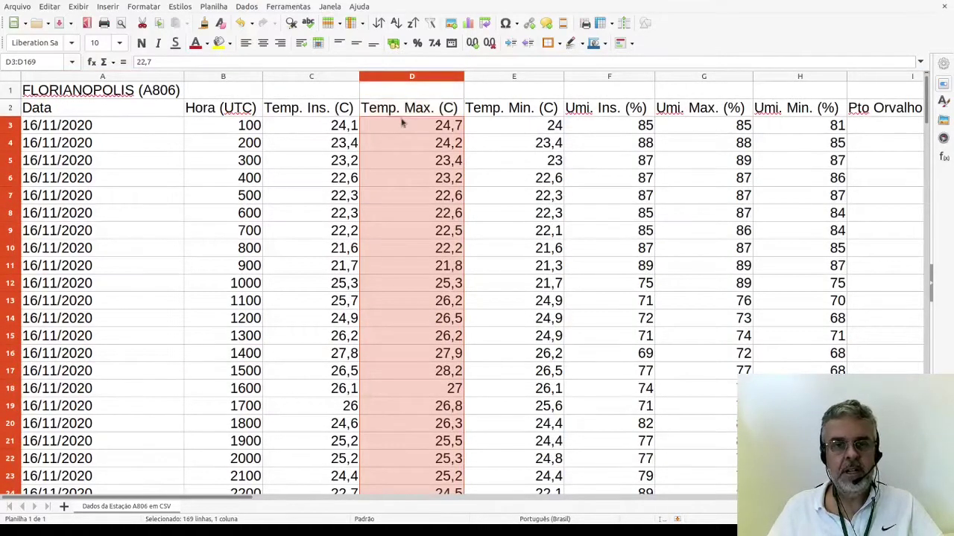
pyautogui.moveTo(234, 499); pyautogui.dragTo(614, 499)
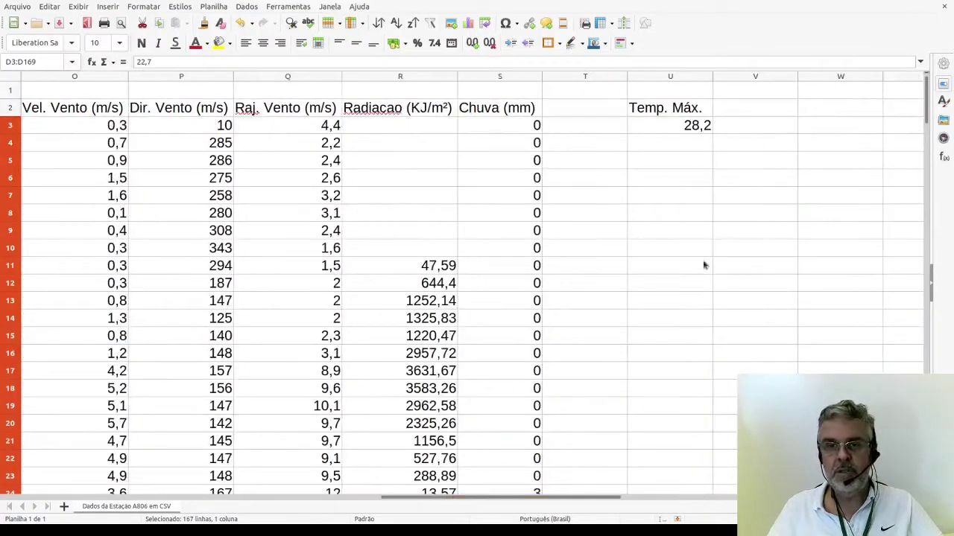
pyautogui.click(666, 125)
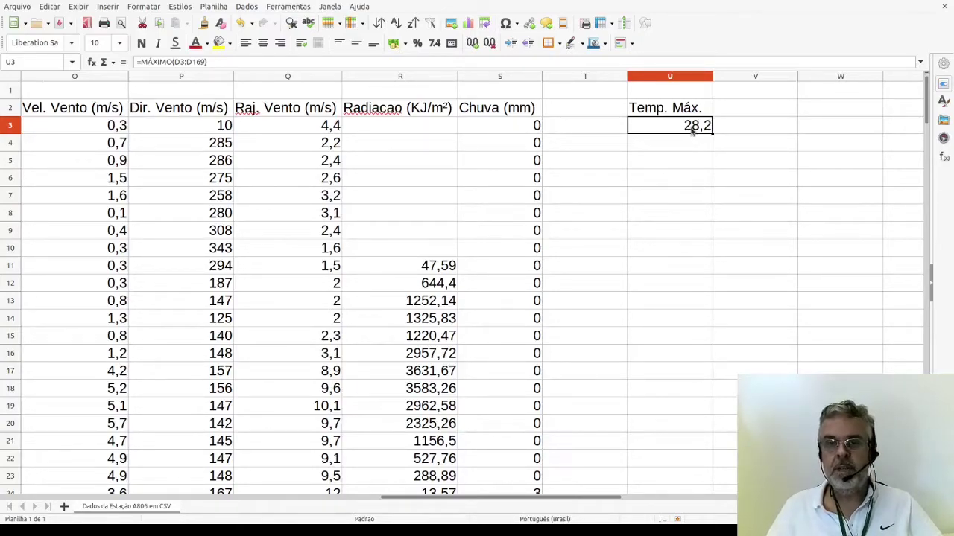
# - Enter the heading "Vento Méd." in cell V2, beside Temp. Máx
pyautogui.click(770, 113)
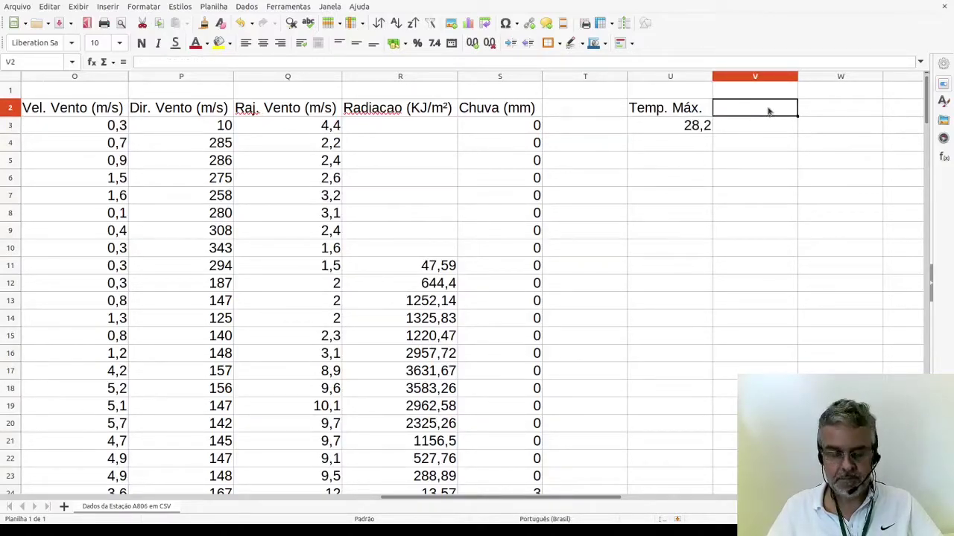
pyautogui.write('Vent')
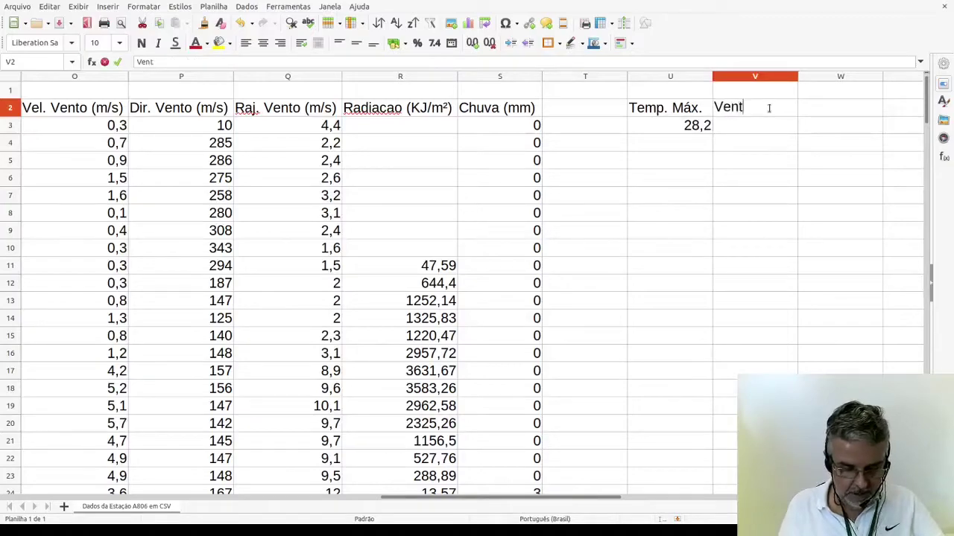
pyautogui.write('o Méd.')
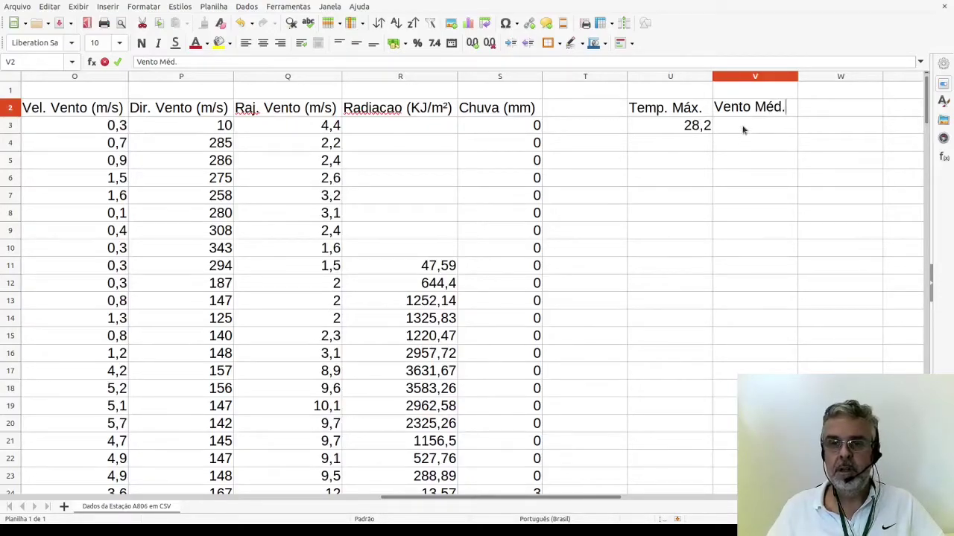
# - Calculate the average of the Vel. Vento (m/s) column in cell V3 with the MÉDIA function, starting the range at row 3
pyautogui.click(742, 128)
pyautogui.write('=')
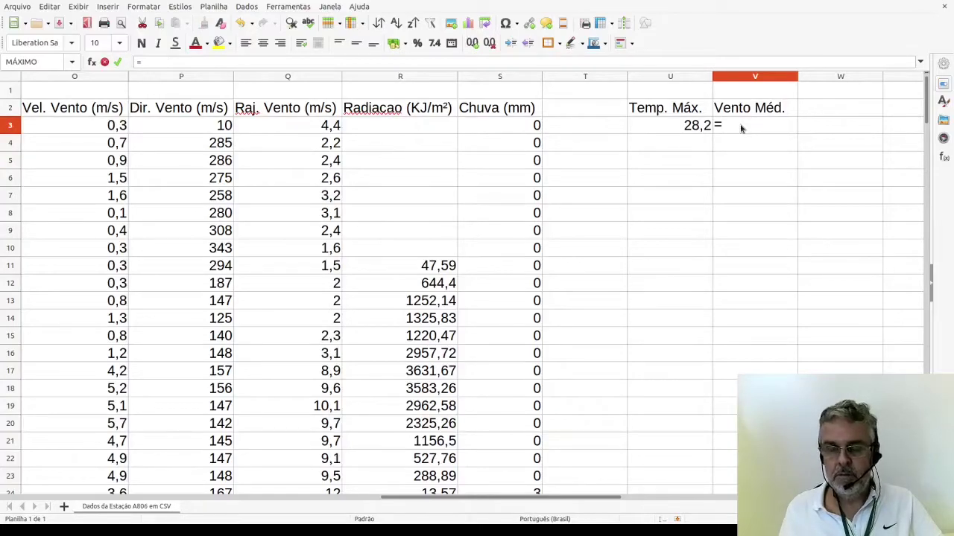
pyautogui.write('média')
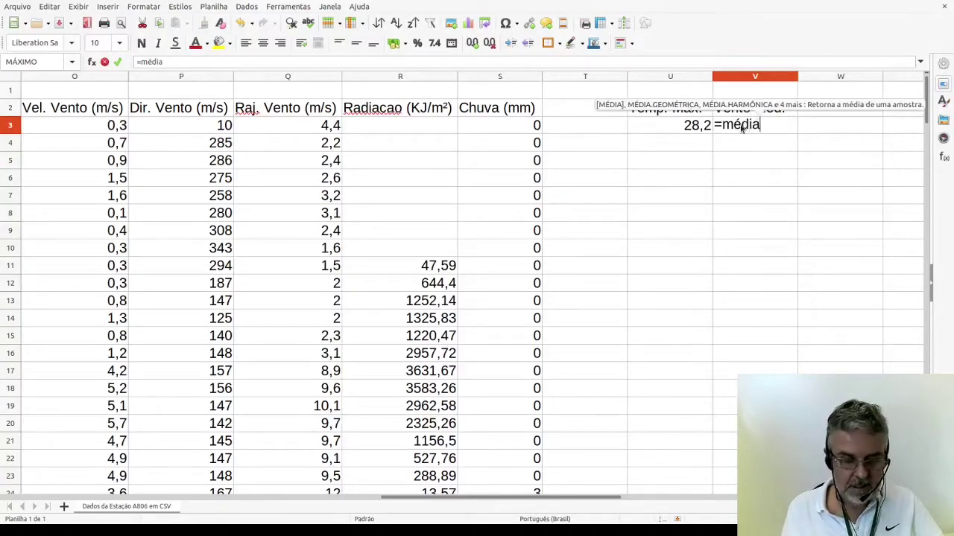
pyautogui.write('(')
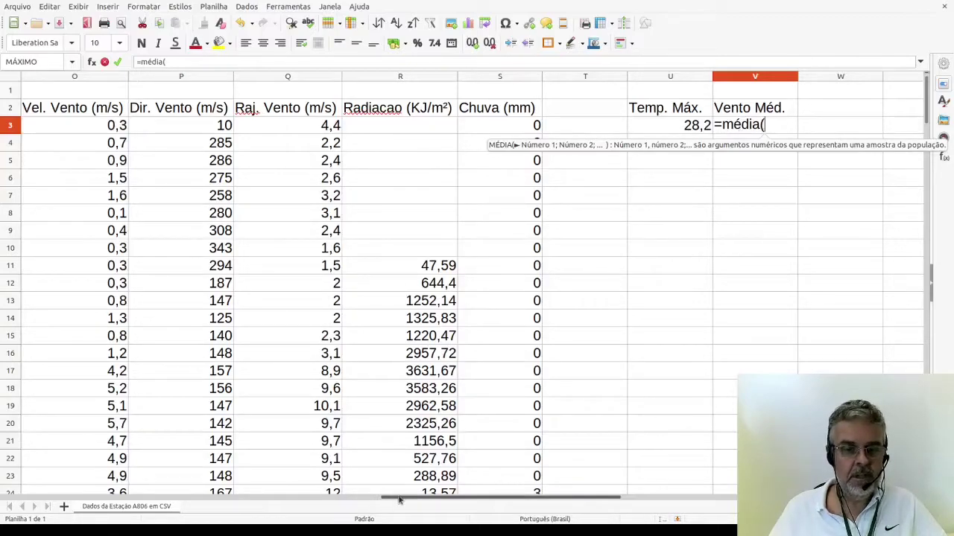
pyautogui.moveTo(396, 502); pyautogui.dragTo(366, 503)
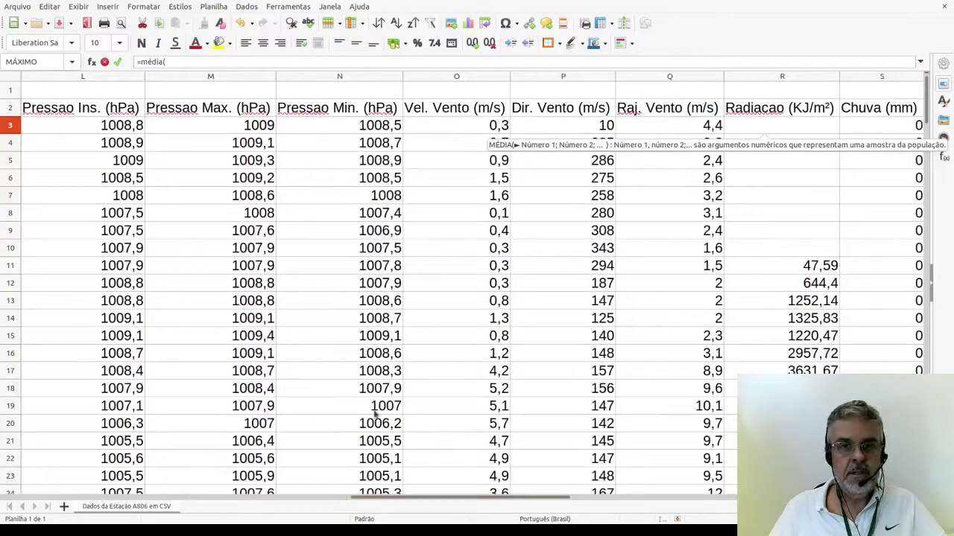
pyautogui.moveTo(463, 125); pyautogui.dragTo(454, 335)
pyautogui.press('Escape')
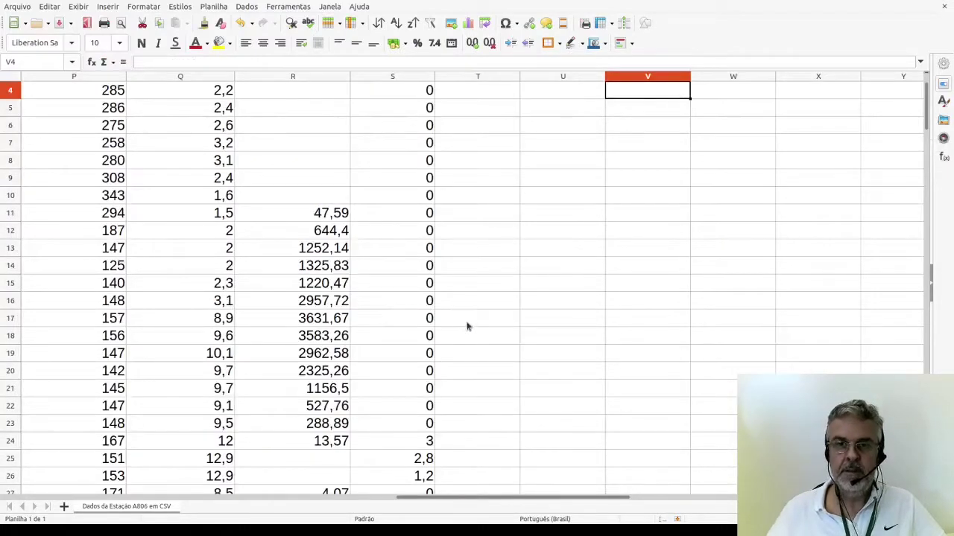
pyautogui.scroll(1, 745, 283)
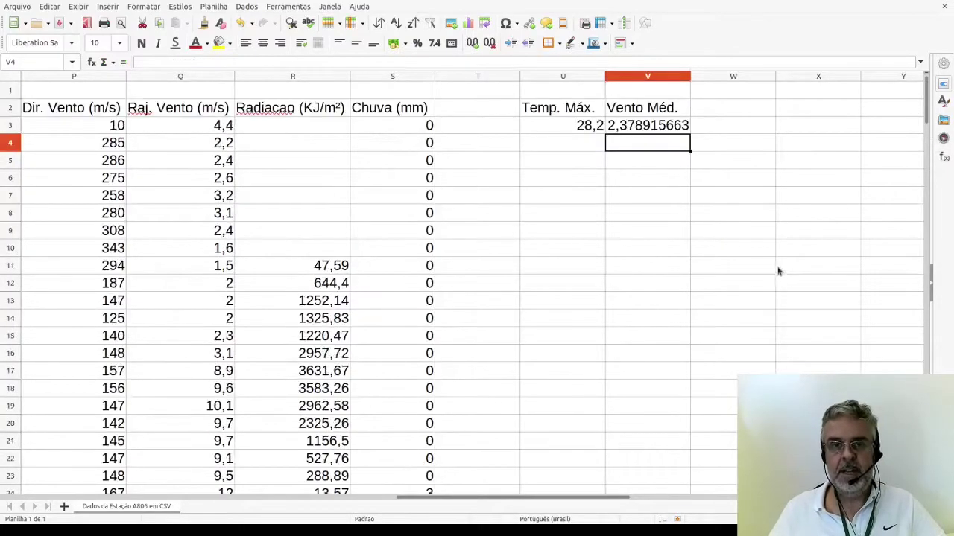
# - Reduce the displayed decimals of the average wind speed in cell V3 to two places
pyautogui.click(669, 129)
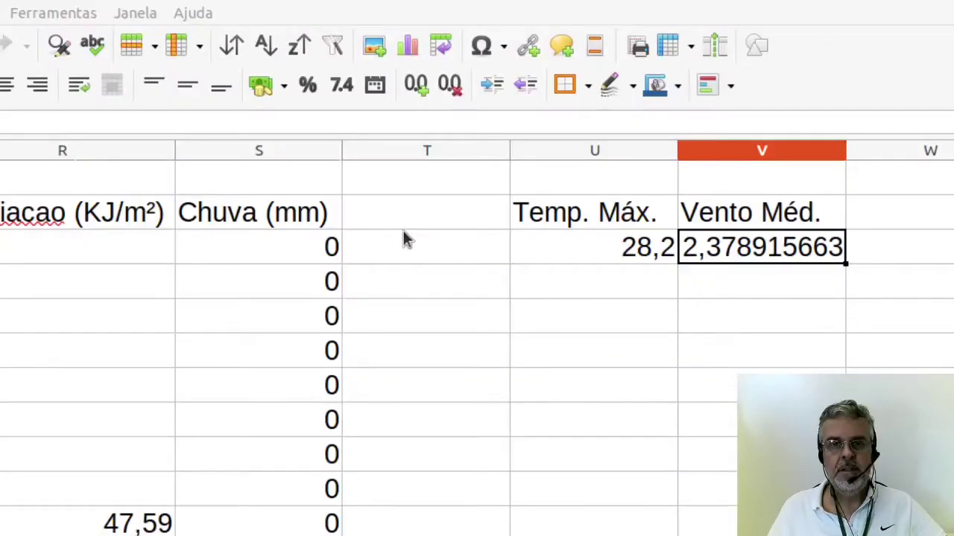
pyautogui.click(452, 88)
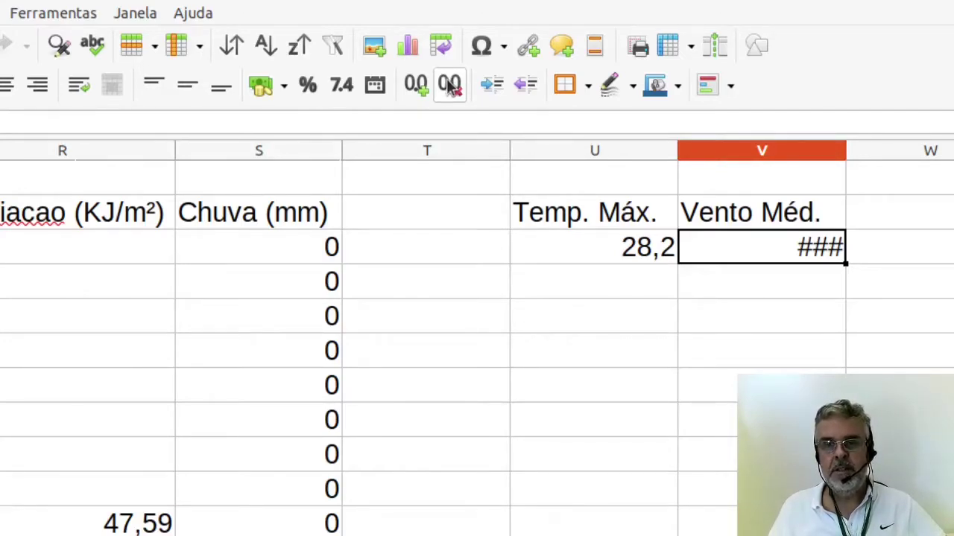
pyautogui.click(448, 82)
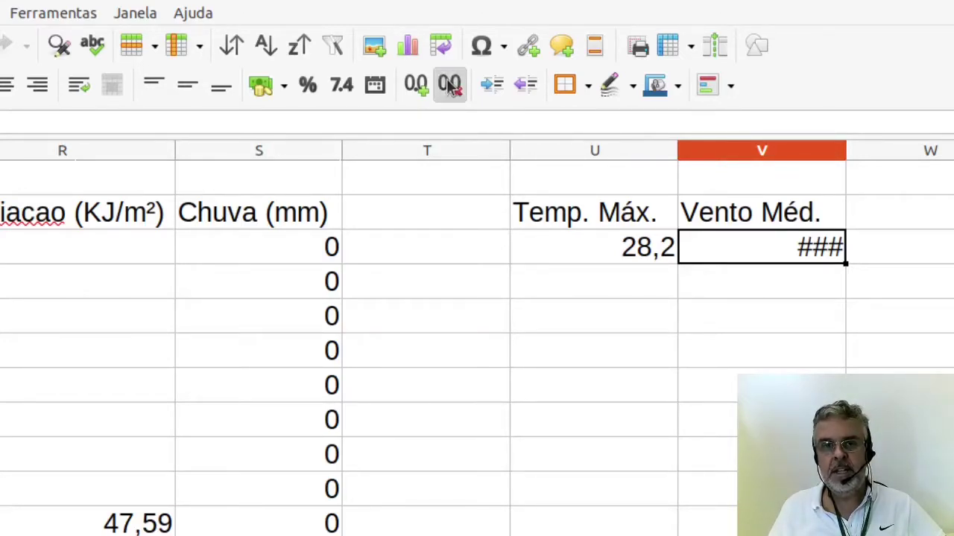
pyautogui.click(449, 85)
pyautogui.click(449, 85)
pyautogui.click(449, 85)
pyautogui.click(449, 85)
pyautogui.click(449, 85)
pyautogui.click(449, 85)
pyautogui.click(449, 85)
pyautogui.click(449, 85)
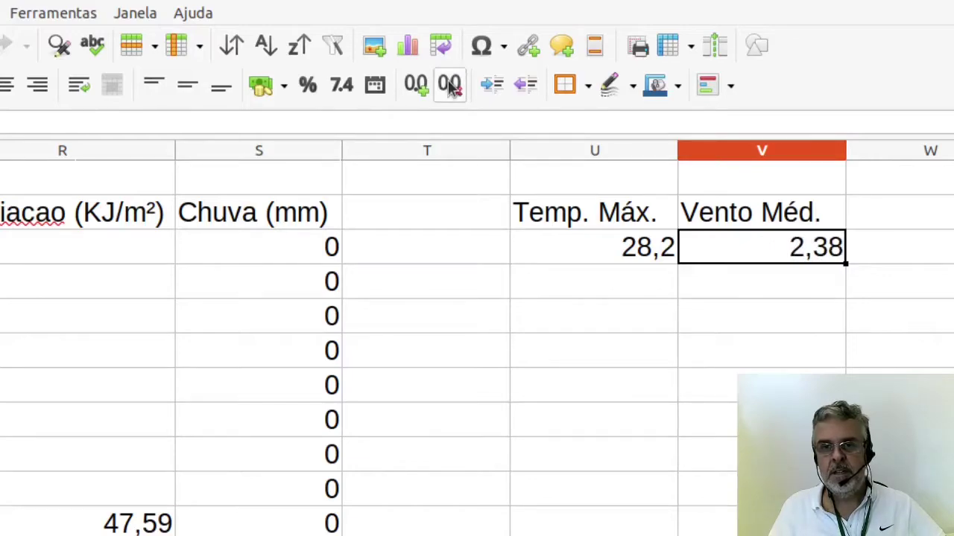
# - Try three decimal places on cell V3, and reduce the number format to a single decimal place
pyautogui.click(421, 87)
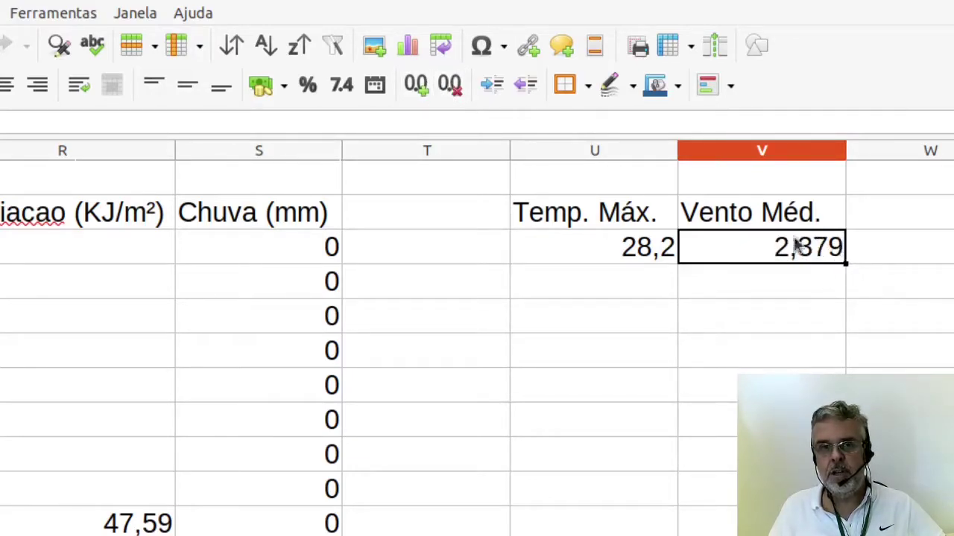
pyautogui.click(449, 87)
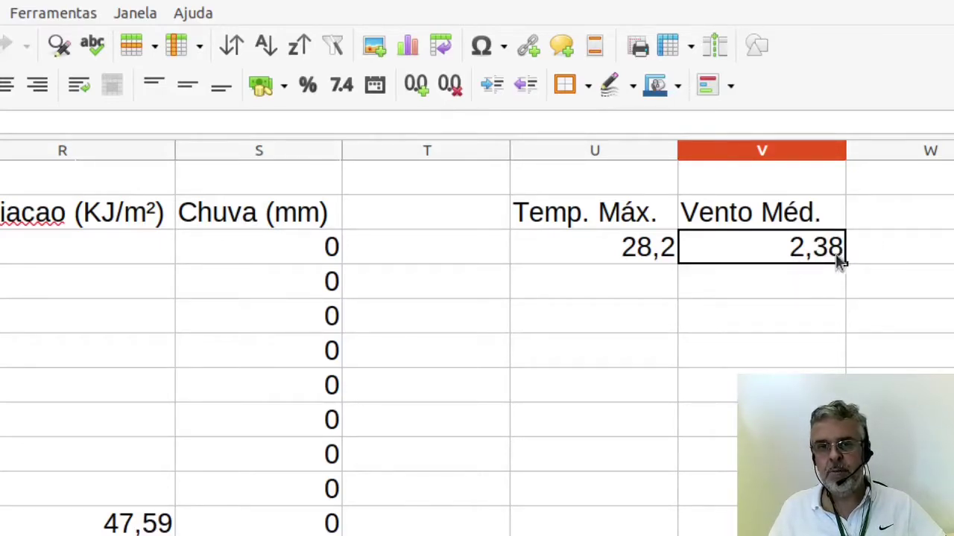
pyautogui.click(450, 93)
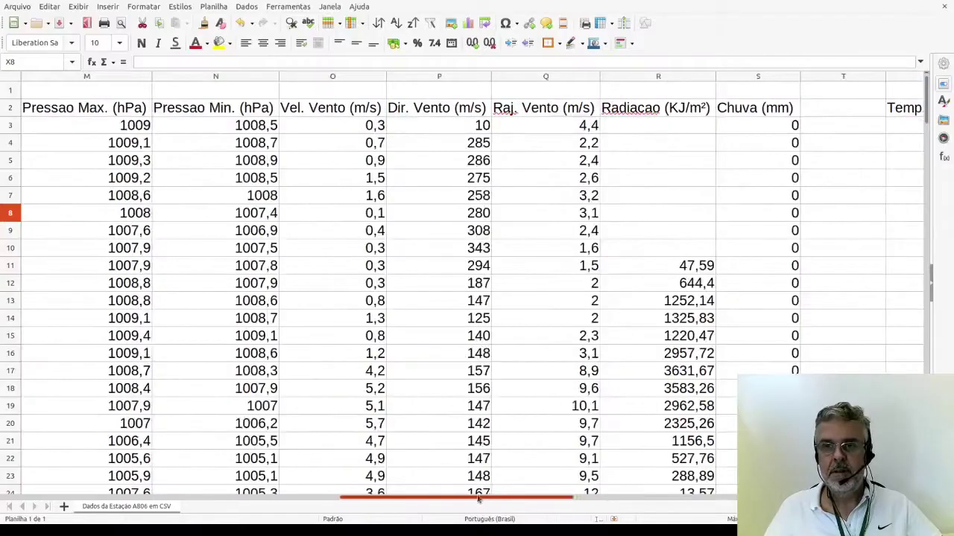
# - Review the measurement columns from the Data column onward and select the empty cell X2 in the summary's heading row
pyautogui.moveTo(481, 498); pyautogui.dragTo(97, 477)
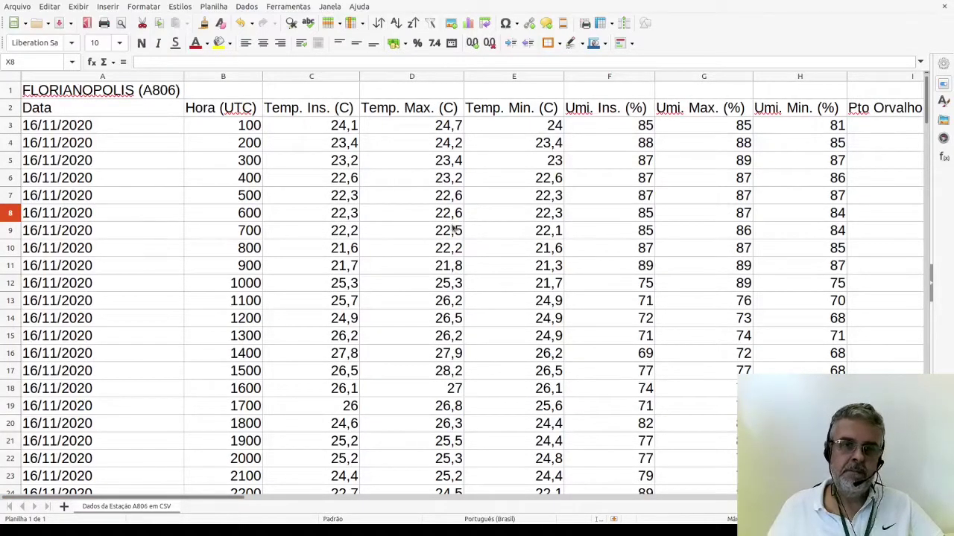
pyautogui.moveTo(212, 499); pyautogui.dragTo(723, 502)
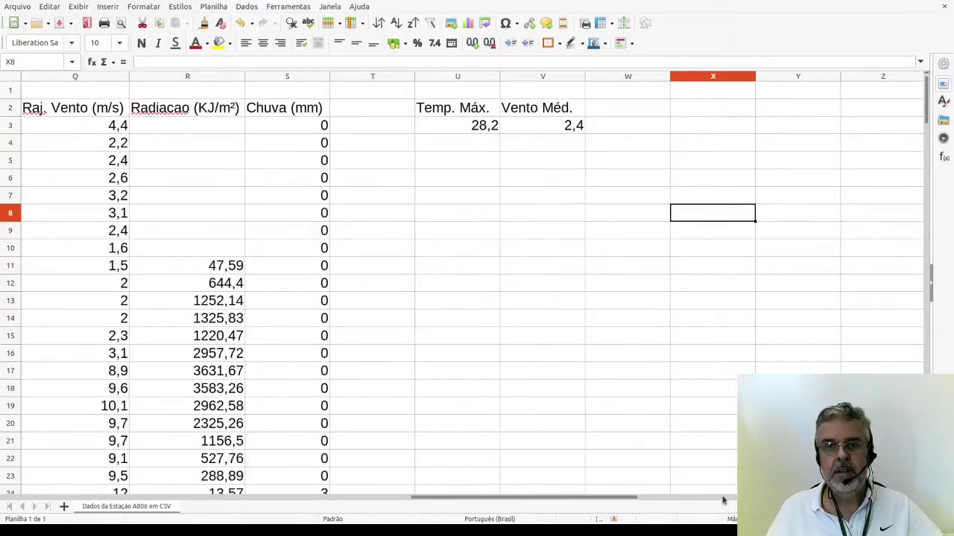
pyautogui.click(639, 110)
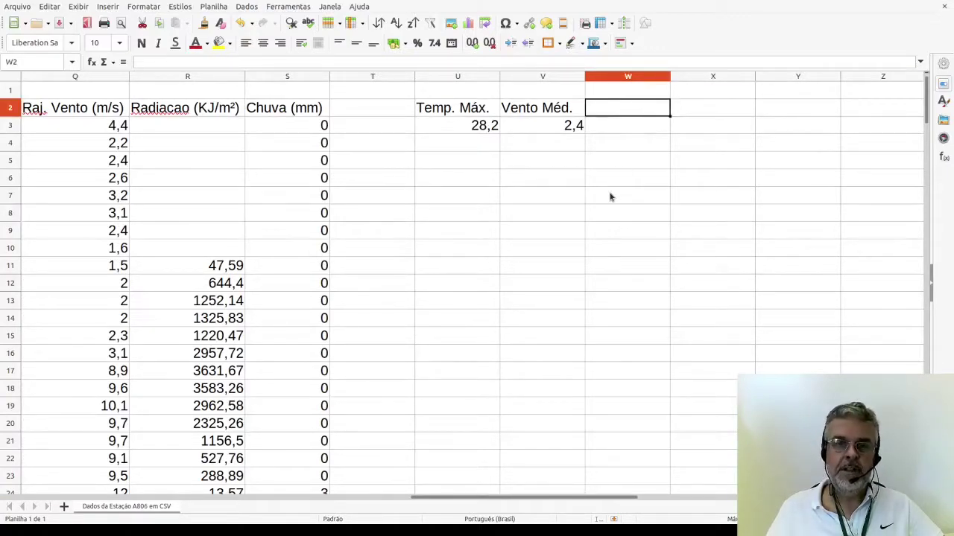
pyautogui.click(708, 113)
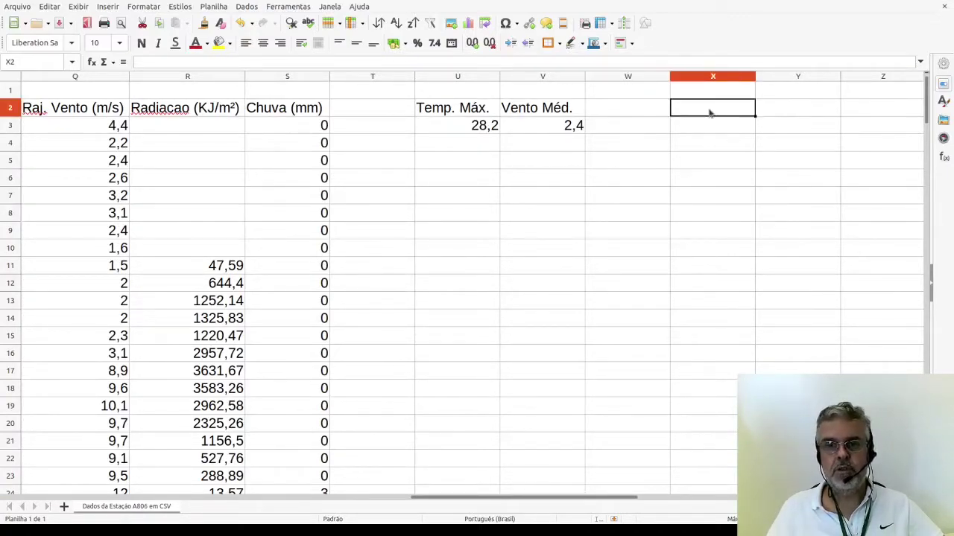